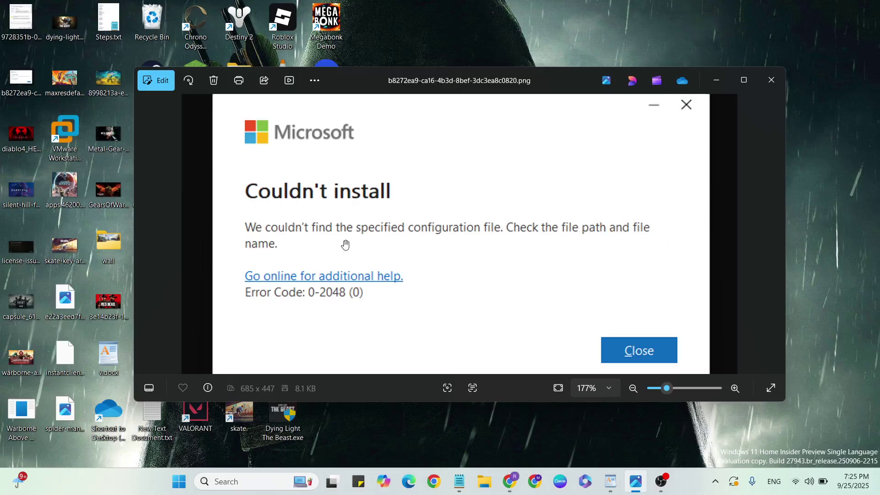
pyautogui.scroll(-3, 586, 309)
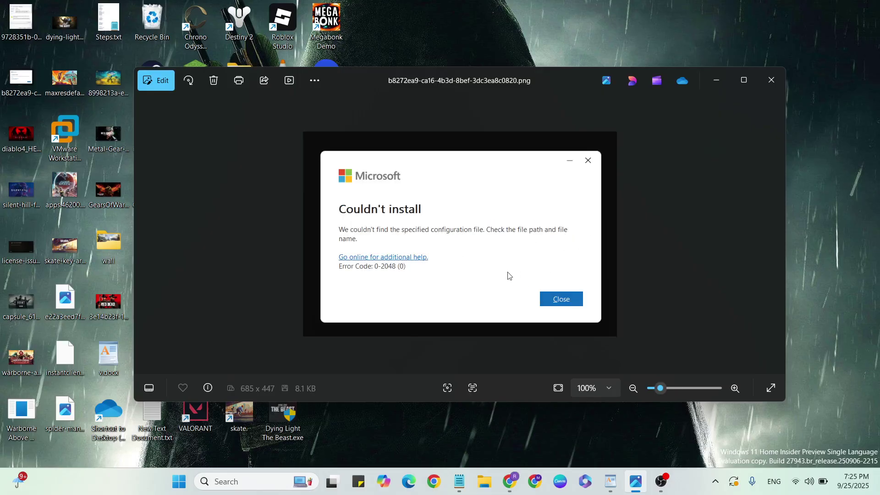
# Read the WordPad fix steps (CMD, file location, setup.exe configure command), then show the desktop
pyautogui.click(610, 481)
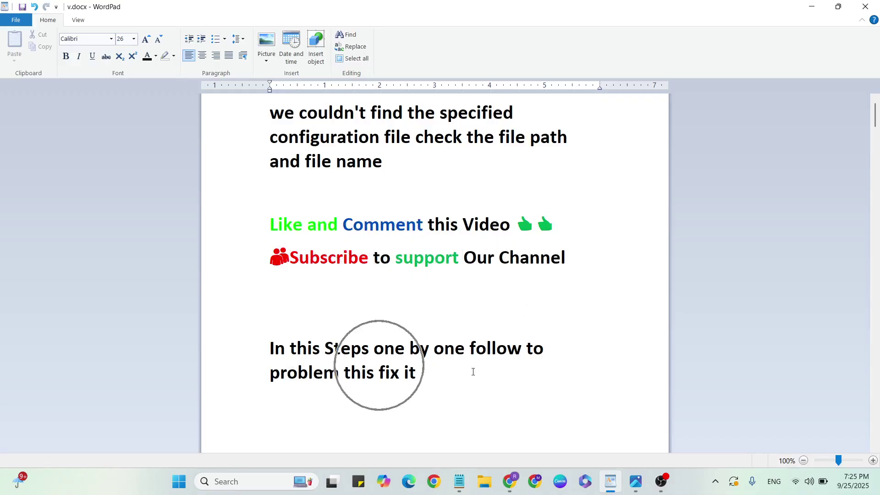
pyautogui.click(428, 376)
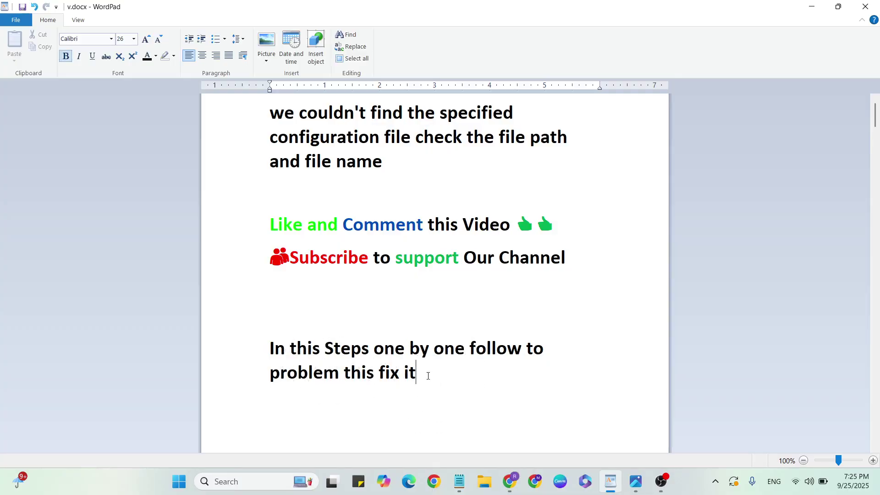
pyautogui.press('Return')
pyautogui.press('Return')
pyautogui.hotkey('ctrl', 'v')
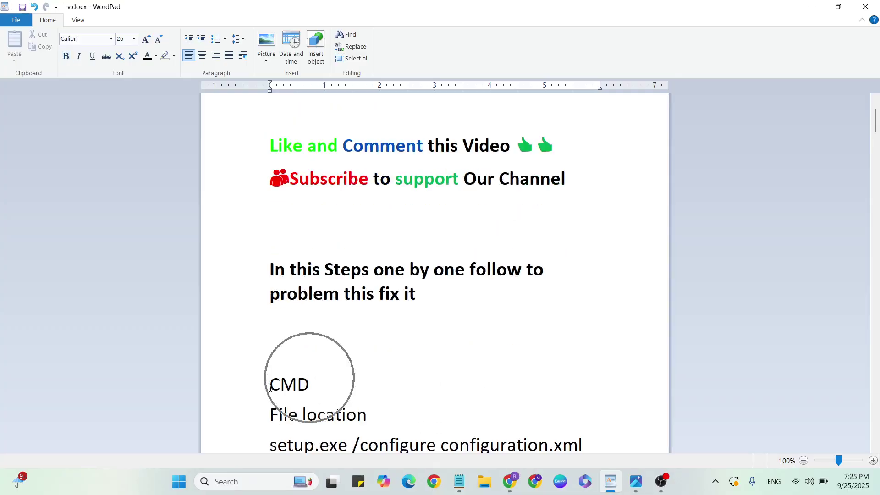
pyautogui.press('super+d')
# Search for cmd and launch Command Prompt as administrator
pyautogui.click(250, 482)
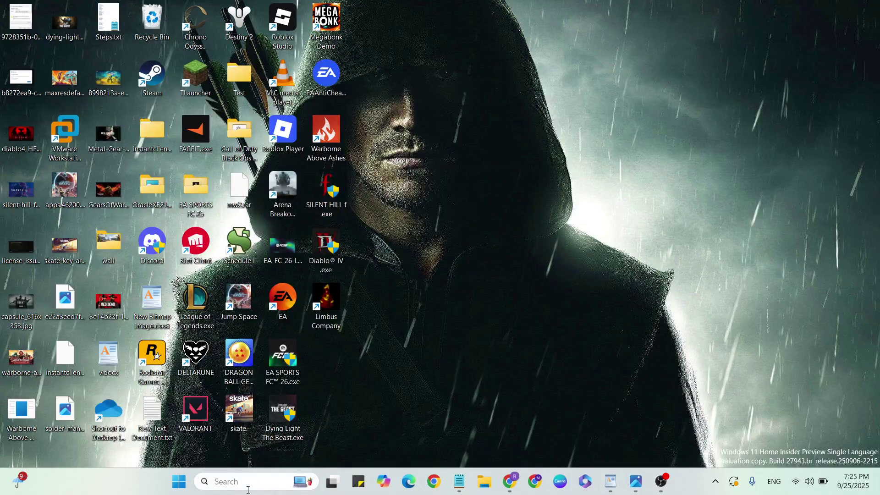
pyautogui.write('cmd')
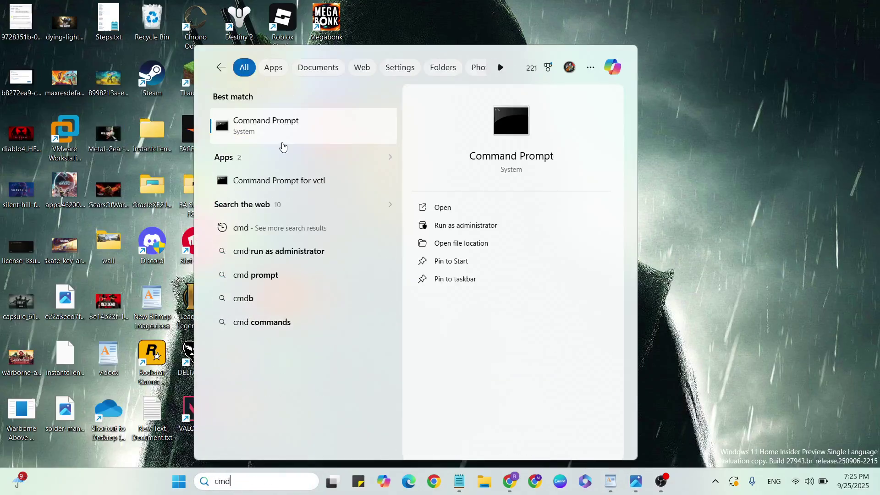
pyautogui.rightClick(291, 126)
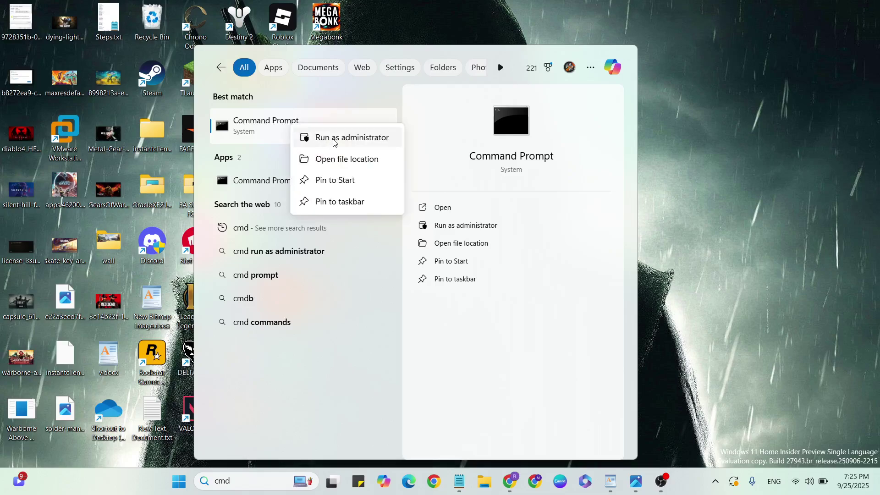
pyautogui.click(322, 139)
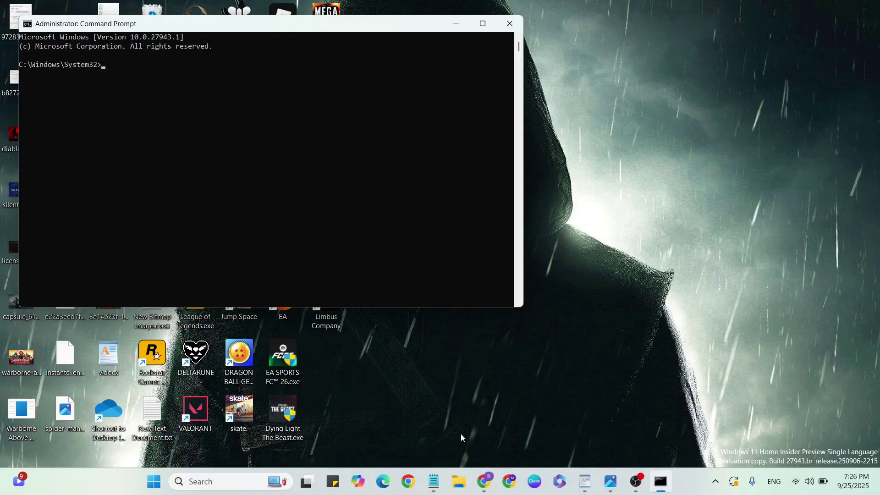
# Open Documents\Office 2024 in File Explorer and copy its full path from the address bar
pyautogui.click(457, 481)
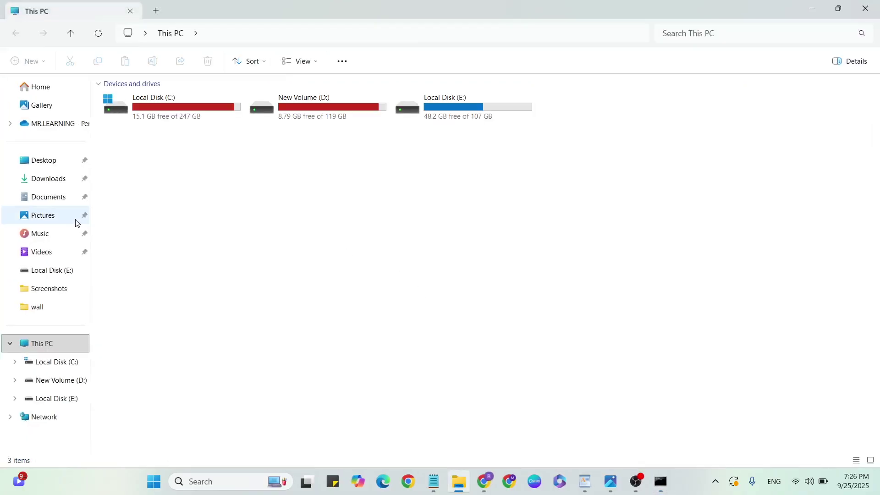
pyautogui.click(50, 199)
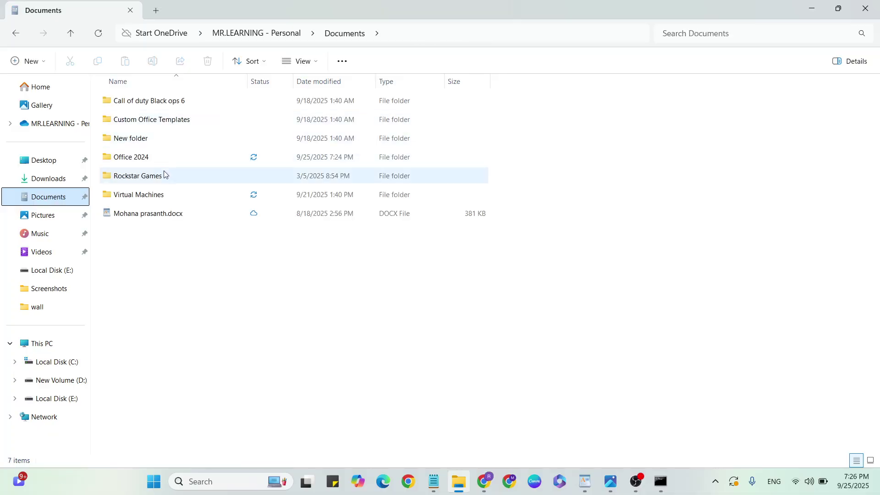
pyautogui.click(144, 158)
pyautogui.doubleClick(134, 160)
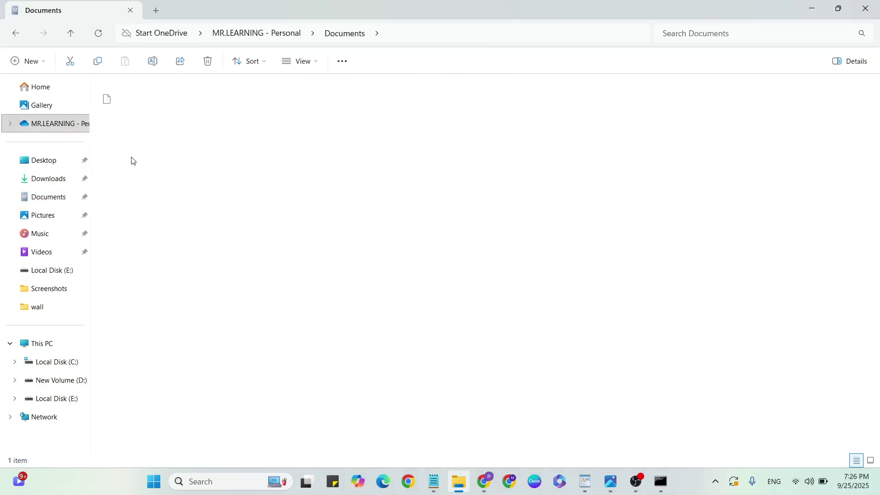
pyautogui.click(347, 35)
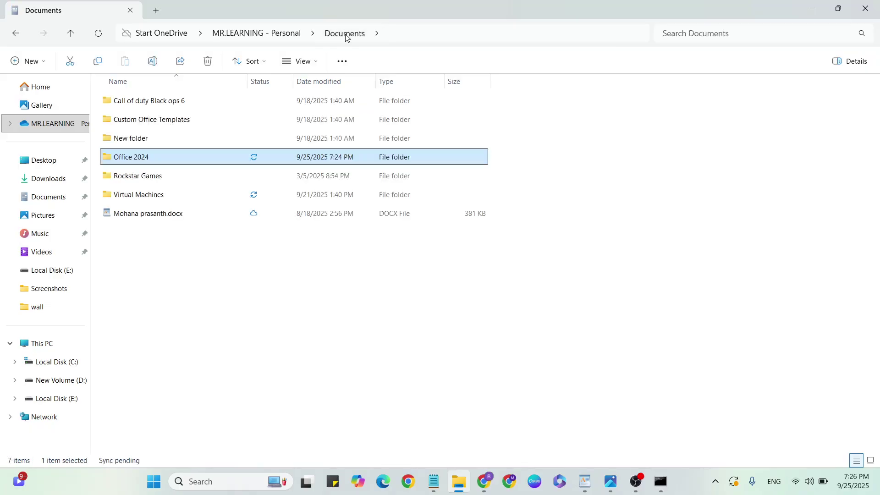
pyautogui.doubleClick(177, 156)
pyautogui.click(474, 39)
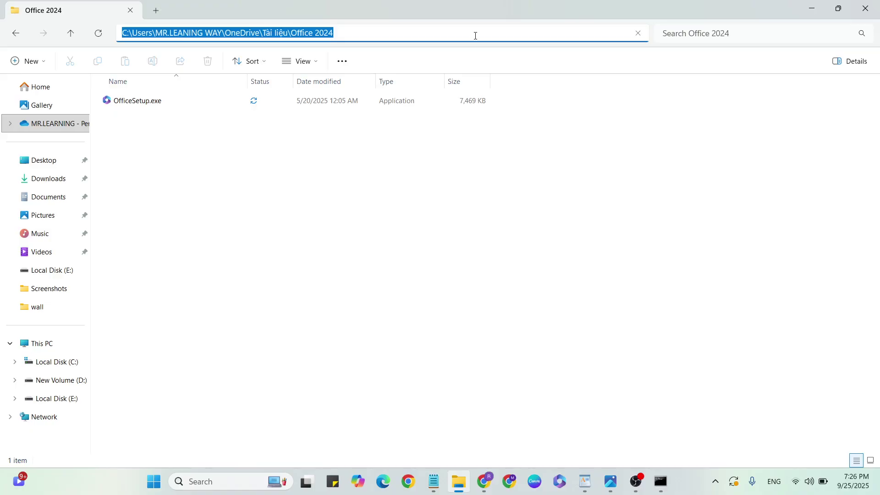
pyautogui.press('super+d')
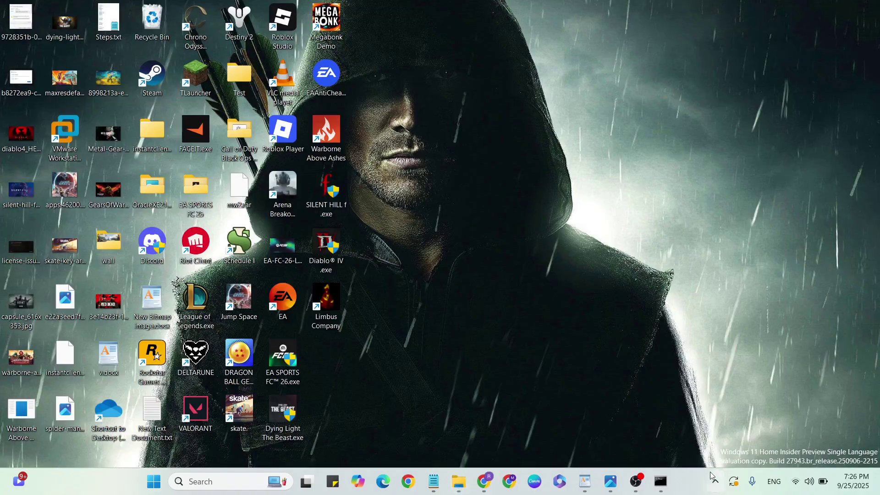
# Run cd with the pasted Office 2024 path in the admin console
pyautogui.click(661, 482)
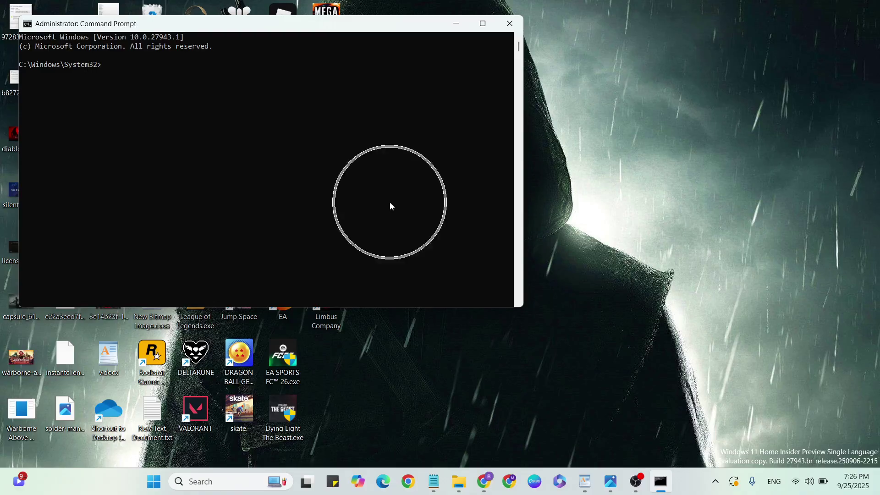
pyautogui.click(390, 207)
pyautogui.write('cd')
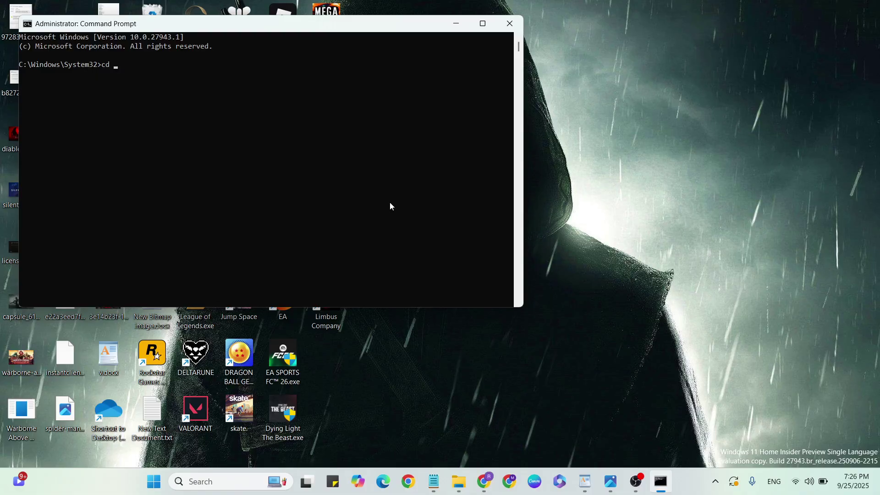
pyautogui.write('C:\\Users\\MR.LEANING WAY\\OneDrive\\Tài liệu\\Office 2024')
pyautogui.press('Return')
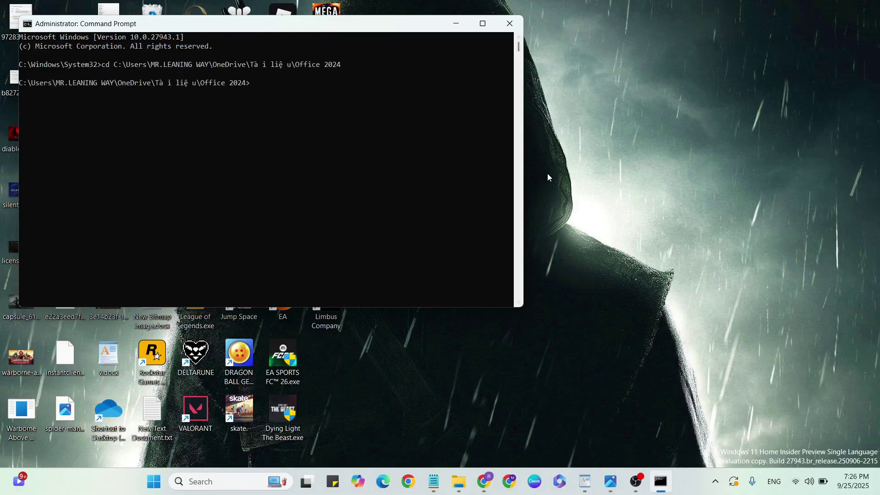
# Select and copy the 'setup.exe /configure configuration.xml' line in the WordPad notes
pyautogui.click(586, 484)
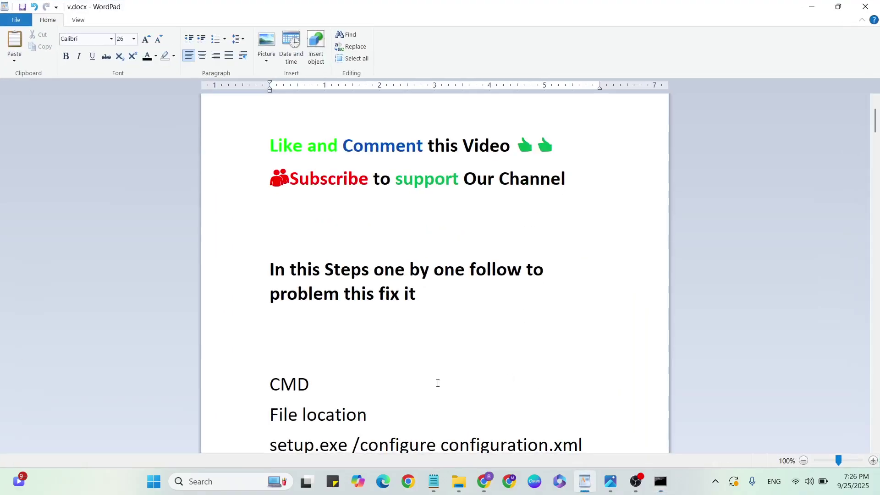
pyautogui.scroll(-2, 437, 383)
pyautogui.scroll(-3, 315, 226)
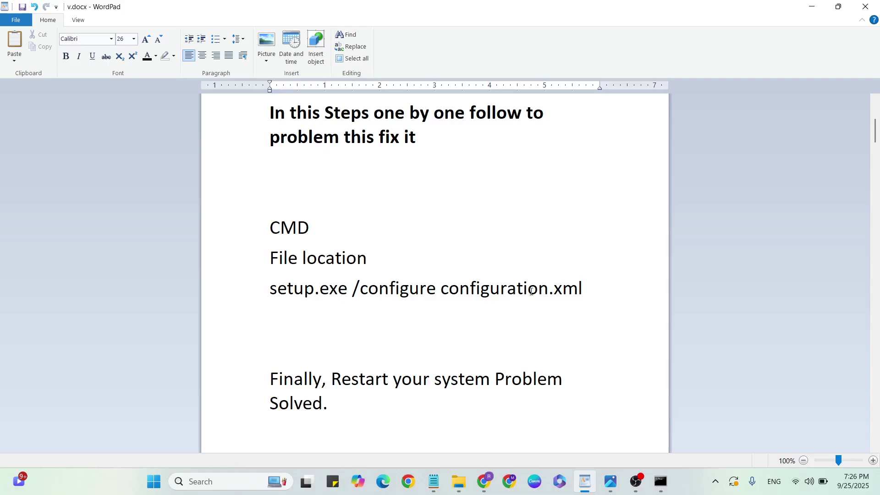
pyautogui.moveTo(584, 288); pyautogui.dragTo(286, 294)
pyautogui.hotkey('ctrl', 'c')
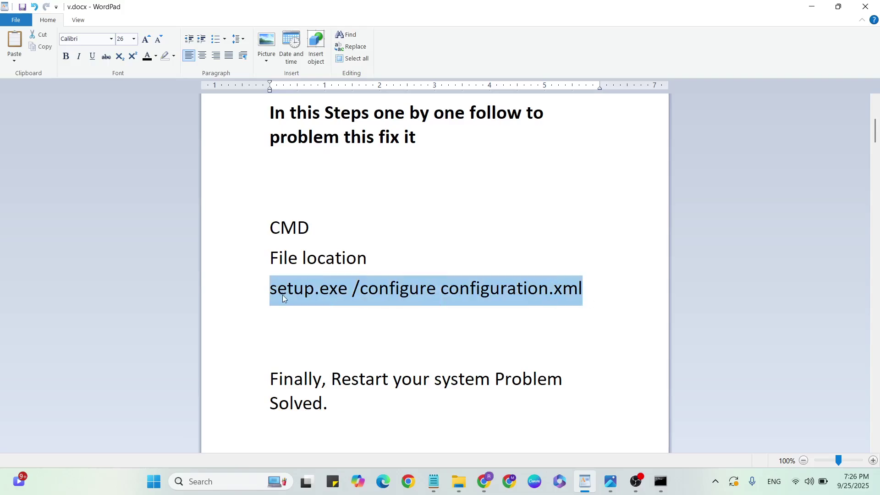
pyautogui.click(283, 295)
pyautogui.moveTo(660, 482)
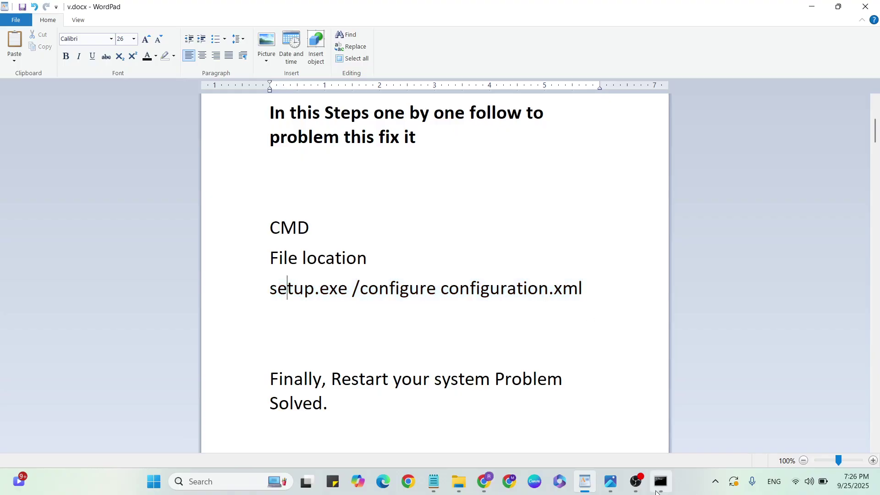
# Paste and run 'setup.exe /configure configuration.xml', which returns a 'not recognized' error
pyautogui.click(653, 488)
pyautogui.hotkey('ctrl', 'v')
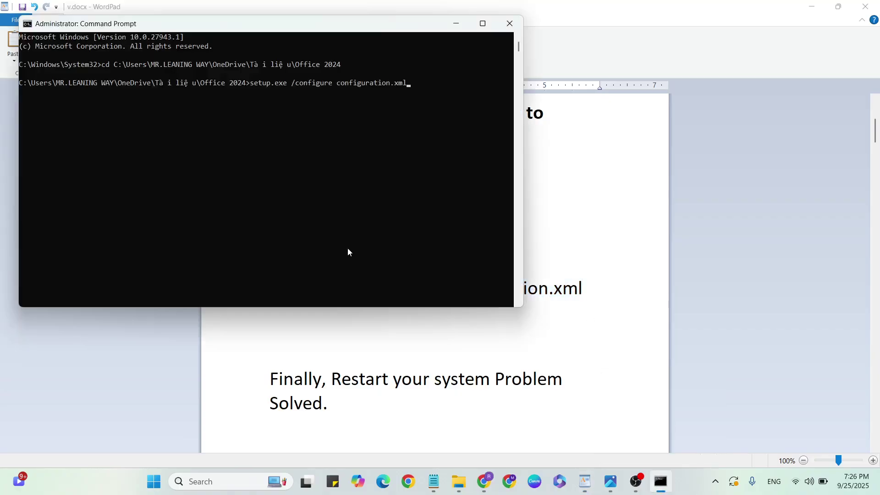
pyautogui.press('Return')
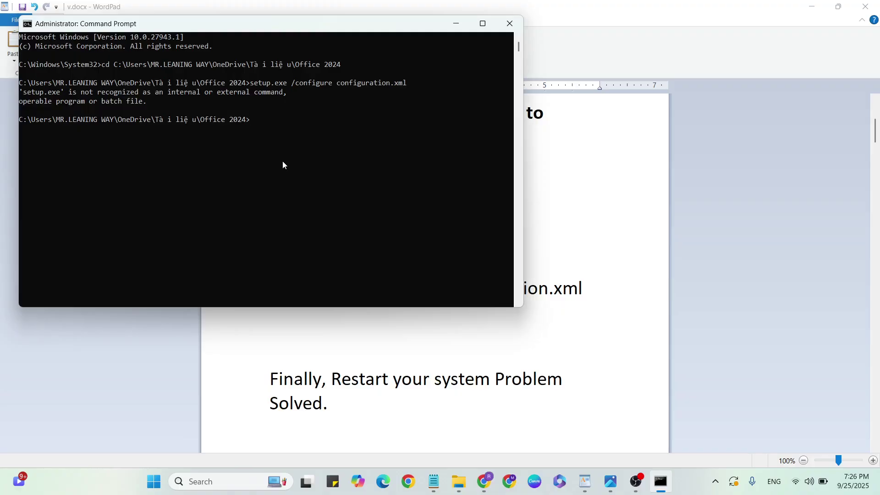
pyautogui.press('super+d')
# Rerun the setup command from the restored console, then minimize it
pyautogui.hotkey('alt', 'Tab')
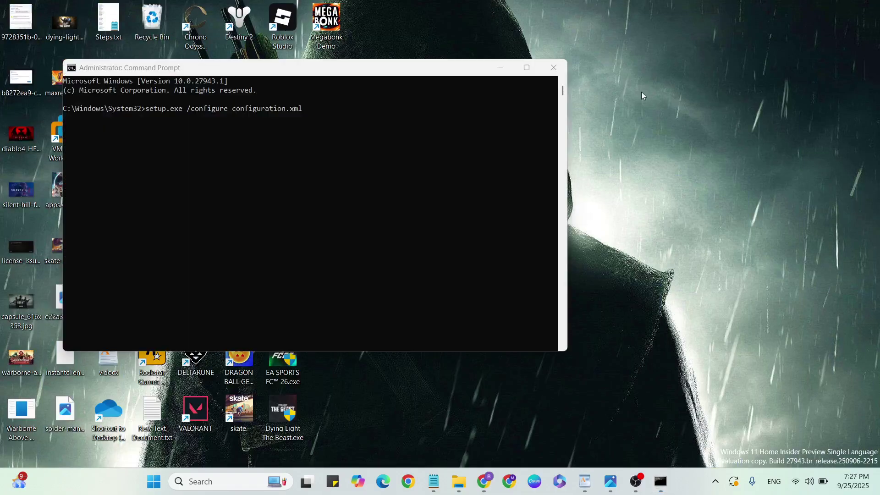
pyautogui.click(481, 104)
pyautogui.press('Return')
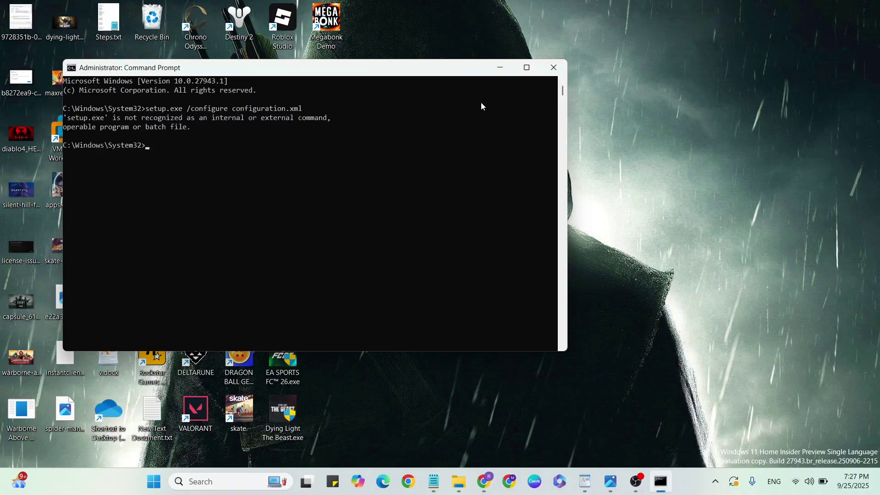
pyautogui.press('super+d')
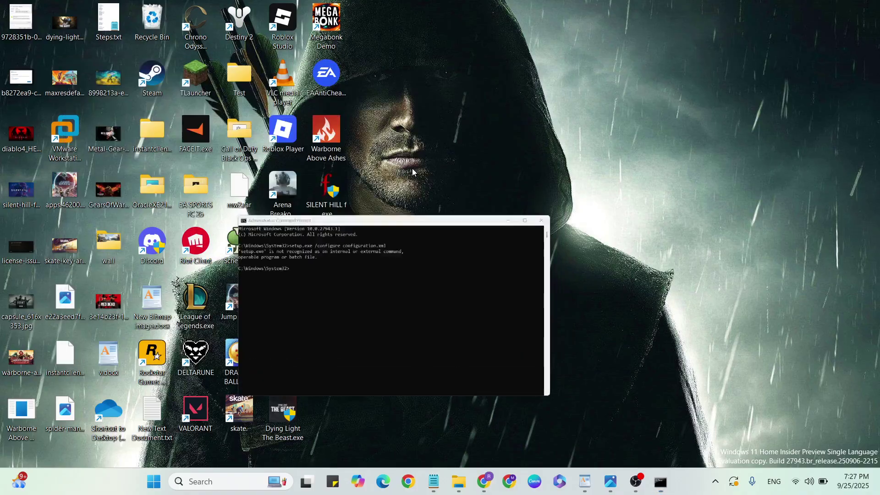
# Scroll the WordPad notes past the restart step to the closing Like and Subscribe lines
pyautogui.click(585, 482)
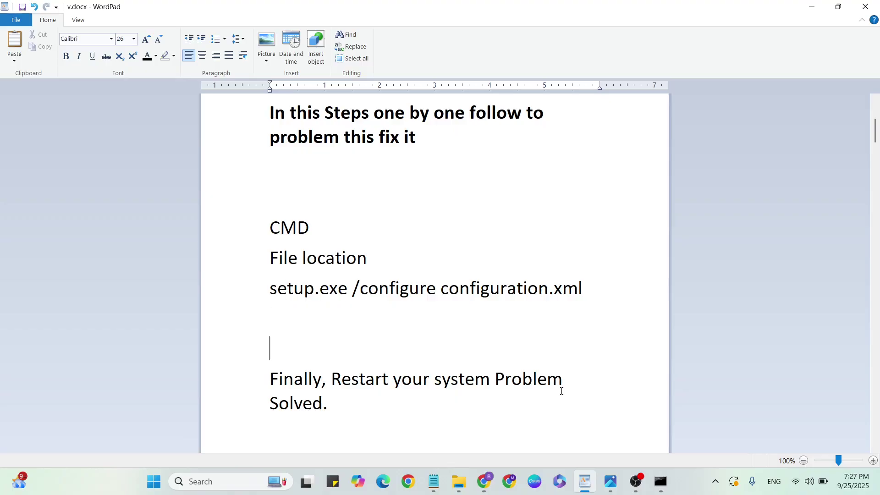
pyautogui.press('Down')
pyautogui.press('Down')
pyautogui.press('Down')
pyautogui.press('Down')
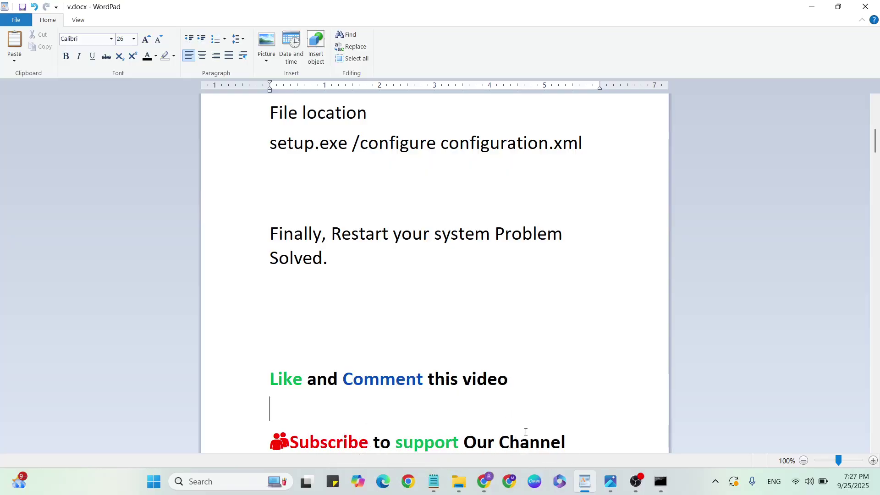
pyautogui.press('Down')
pyautogui.press('Down')
pyautogui.press('Down')
pyautogui.press('Down')
pyautogui.press('Down')
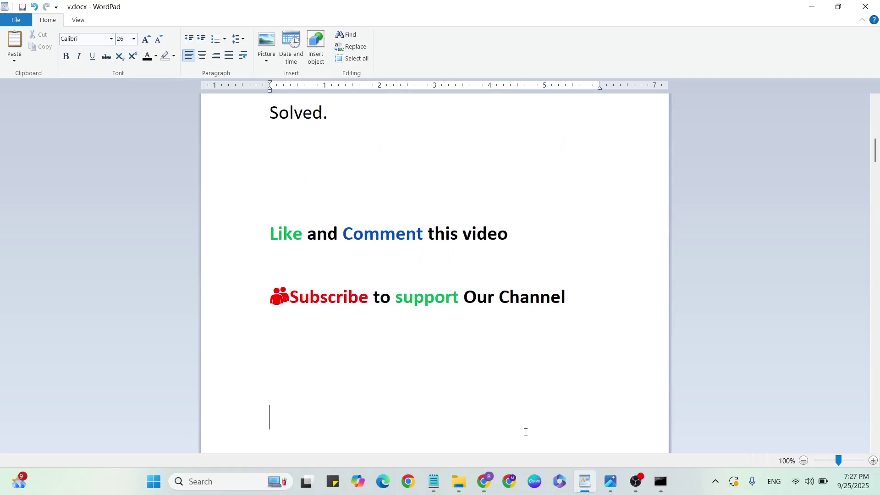